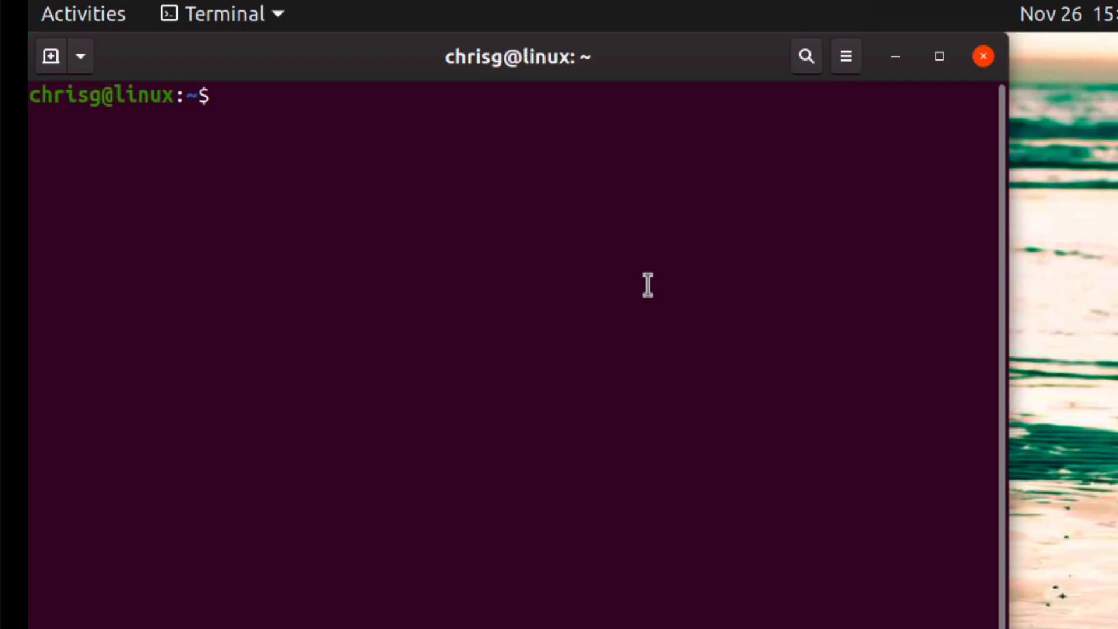
# Install the sosumi snap package with sudo and authenticate with the account password
pyautogui.write('sudo snap')
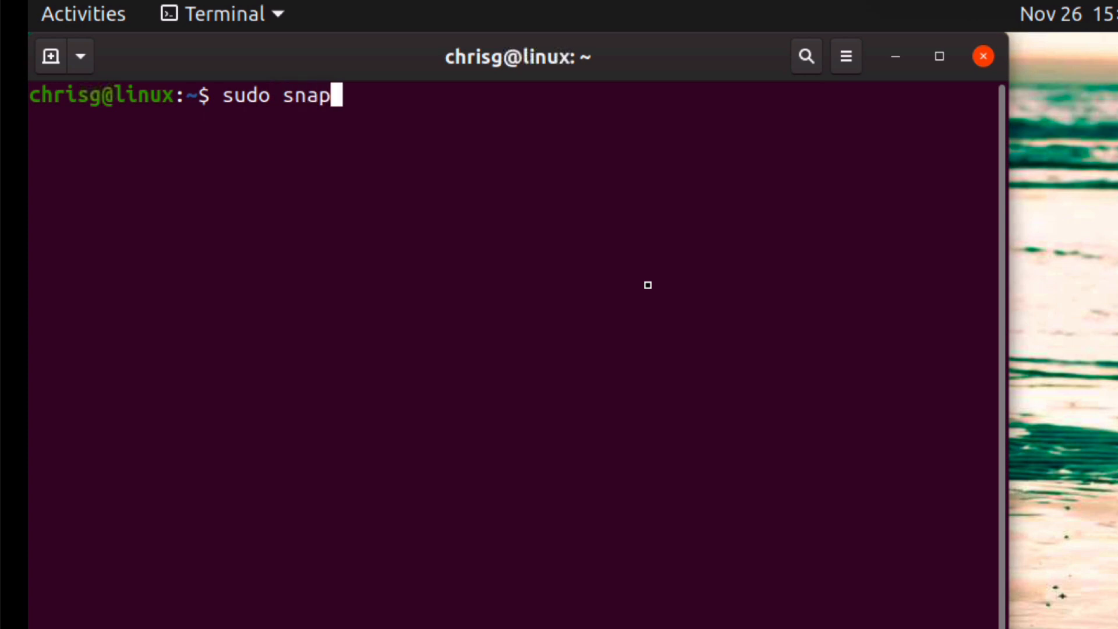
pyautogui.write(' instal;l')
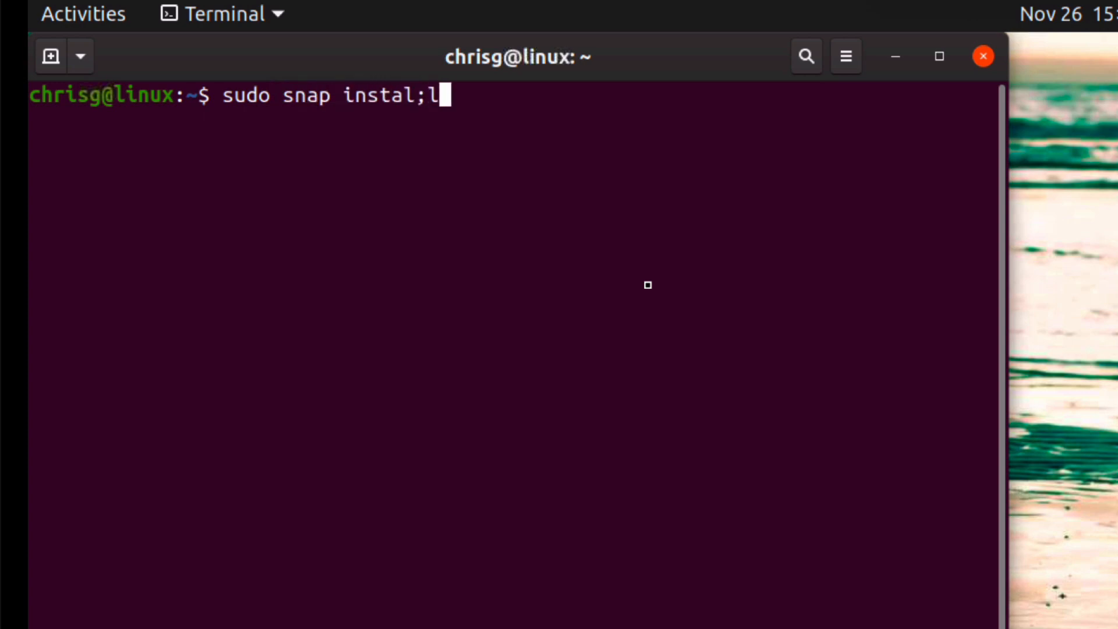
pyautogui.press('BackSpace')
pyautogui.press('BackSpace')
pyautogui.write('l sosu')
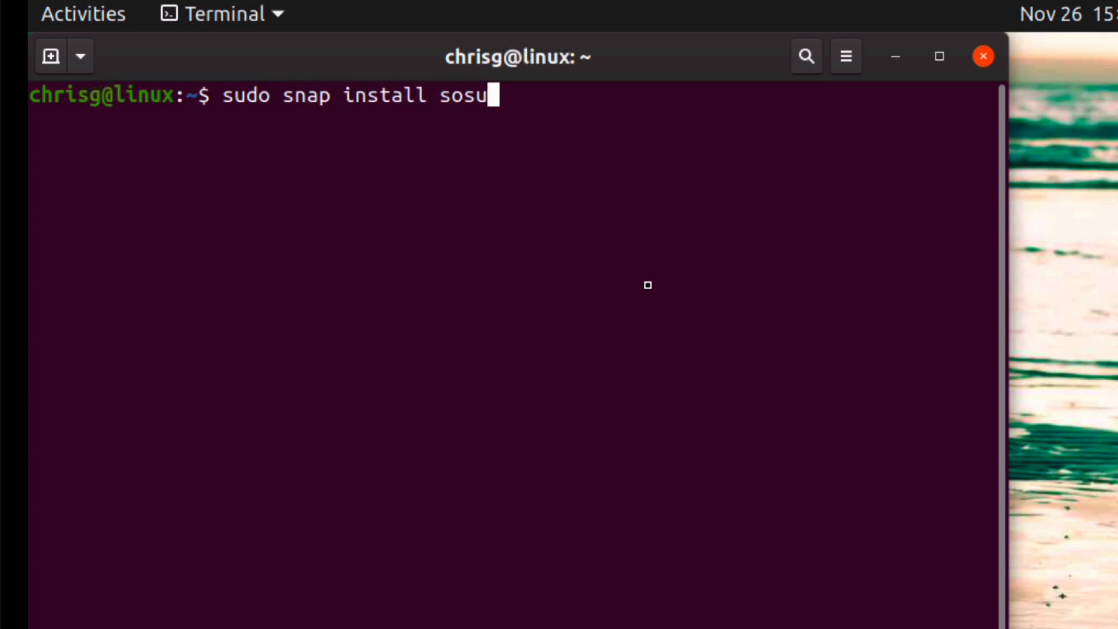
pyautogui.write('mi')
pyautogui.press('Return')
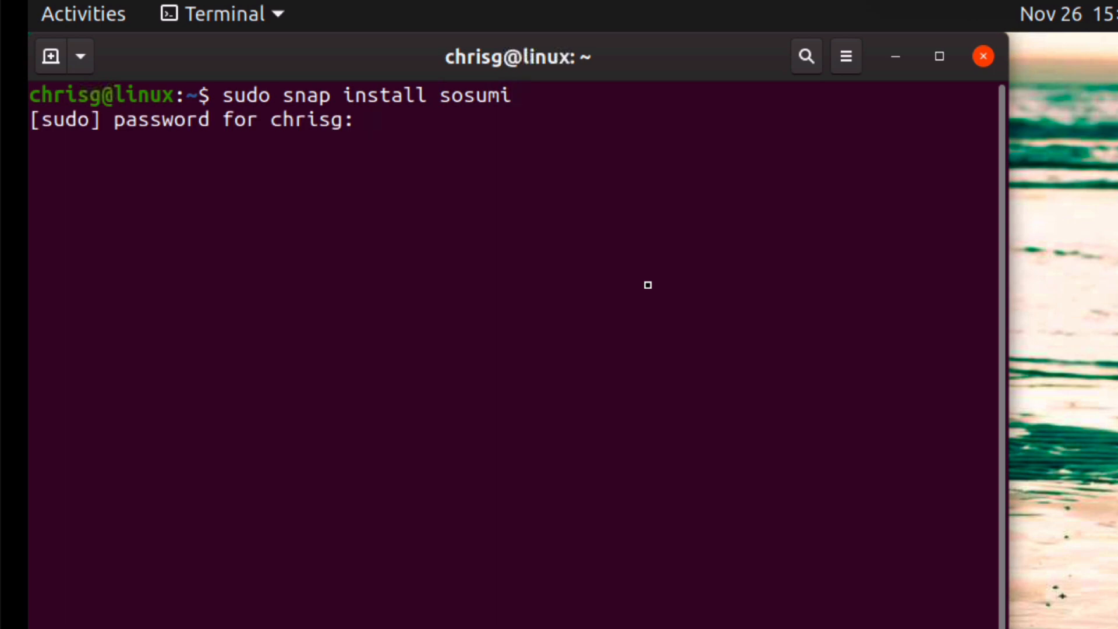
pyautogui.press('Return')
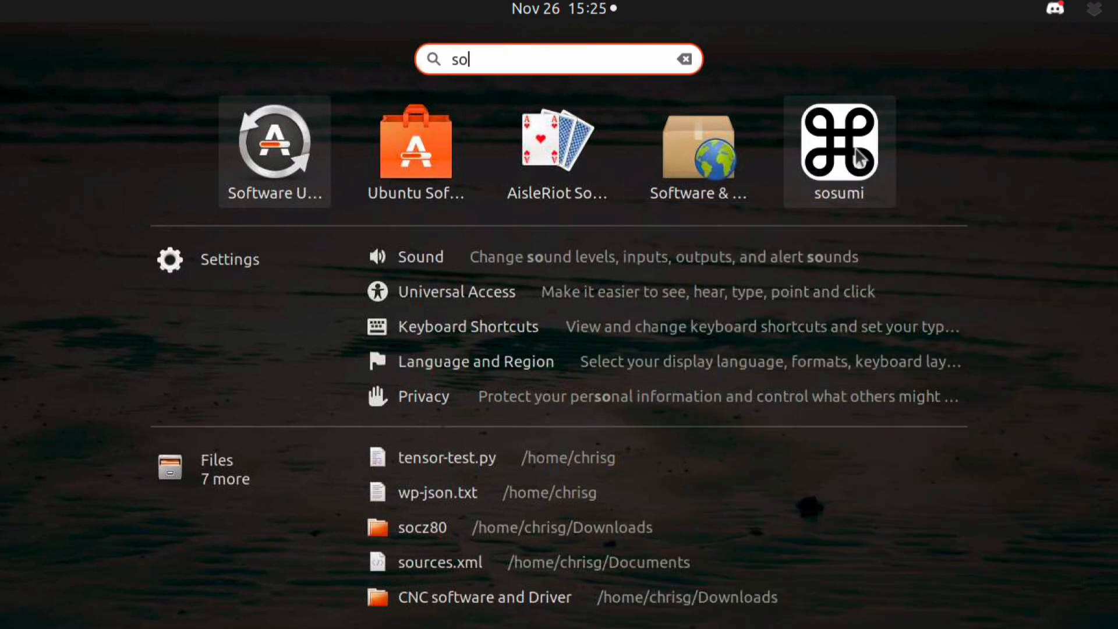
# Launch sosumi and boot the macOS entry from the Clover boot manager
pyautogui.click(855, 149)
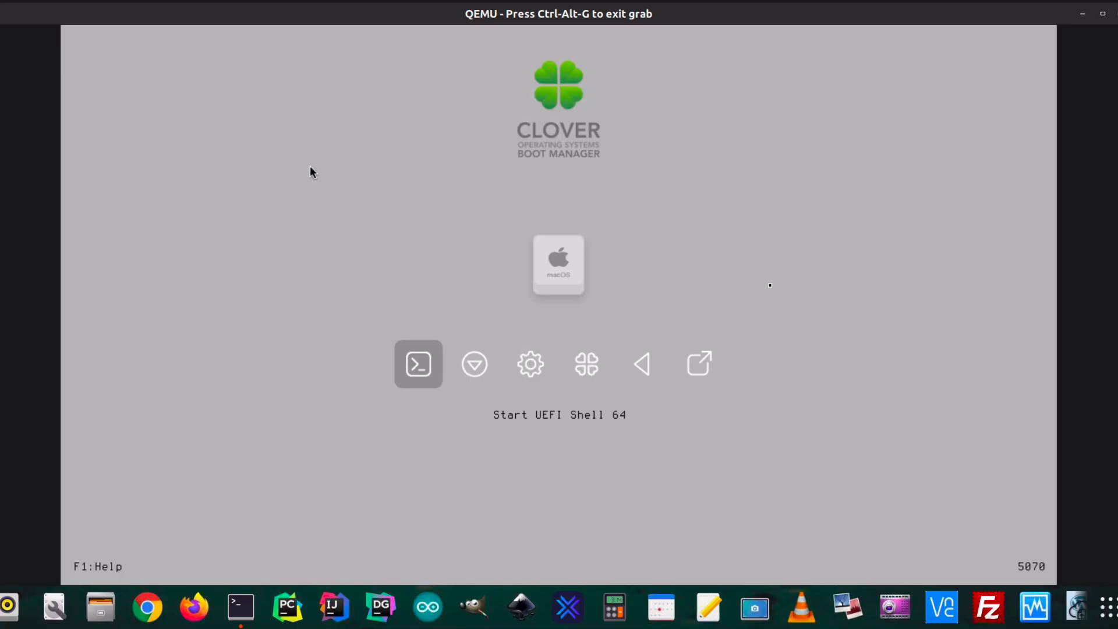
pyautogui.press('Right')
pyautogui.press('Right')
pyautogui.press('Right')
pyautogui.press('Right')
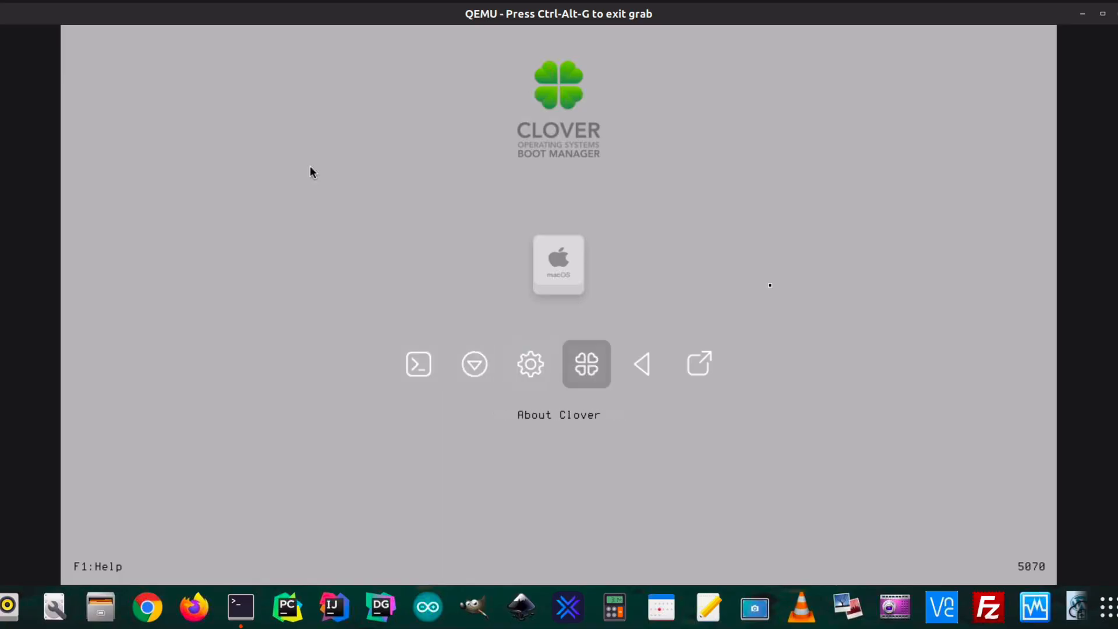
pyautogui.press('Right')
pyautogui.press('Left')
pyautogui.press('Left')
pyautogui.press('Left')
pyautogui.press('Left')
pyautogui.press('Left')
pyautogui.press('Left')
pyautogui.press('Return')
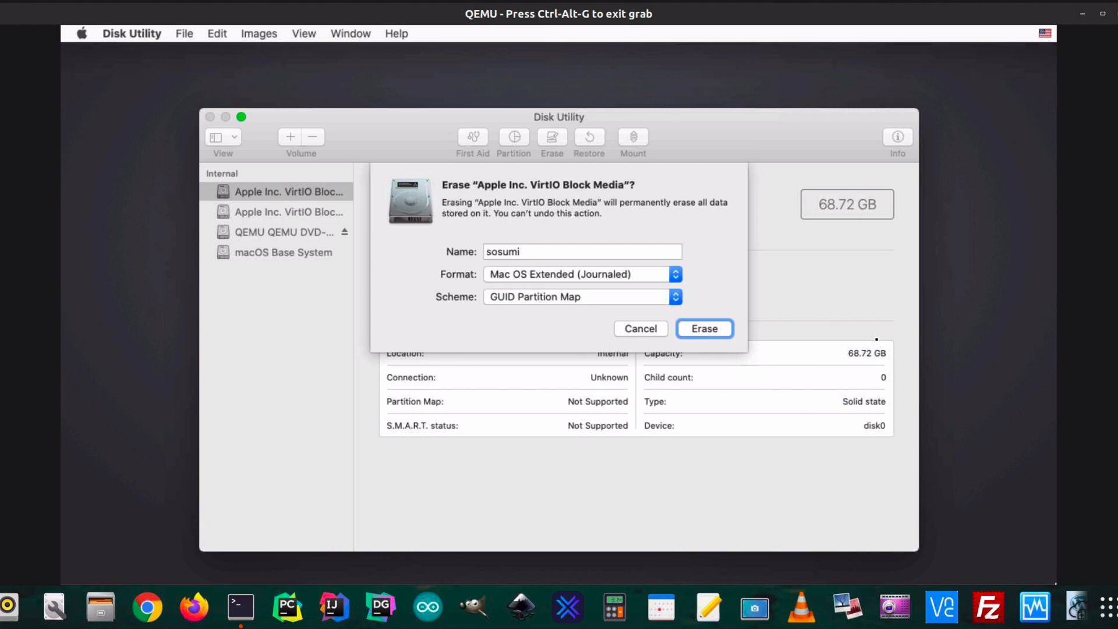
# Erase the 68.72 GB VirtIO disk as sosumi with Mac OS Extended (Journaled) and GUID Partition Map, and close Disk Utility
pyautogui.press('Return')
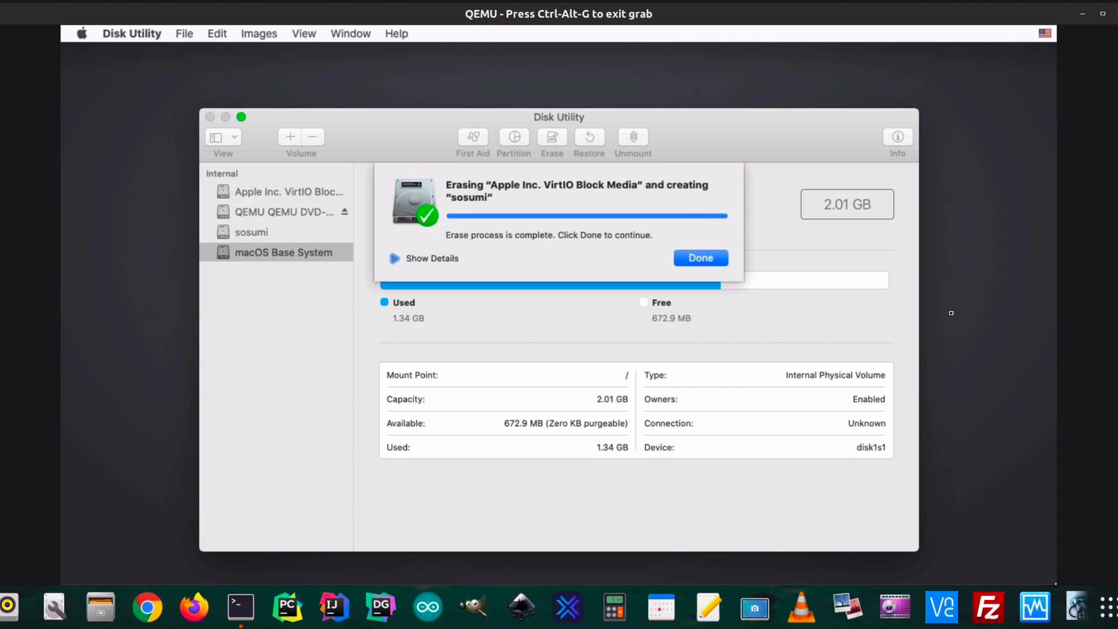
pyautogui.press('Return')
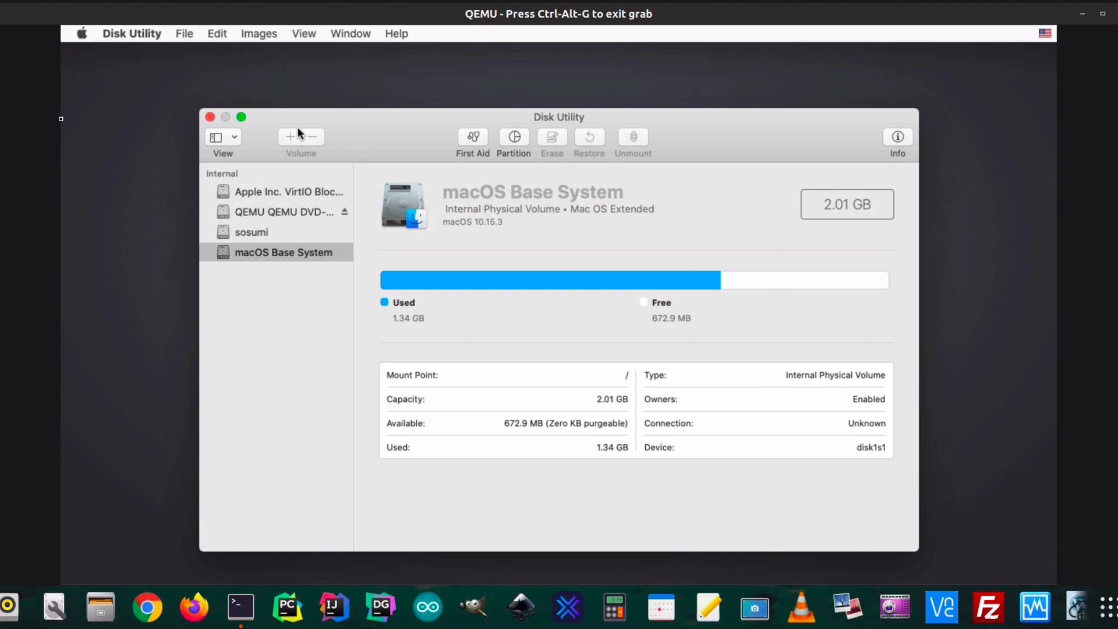
pyautogui.click(211, 116)
# Start Reinstall macOS, agreeing to the Catalina license terms, and install it on the sosumi disk
pyautogui.click(439, 231)
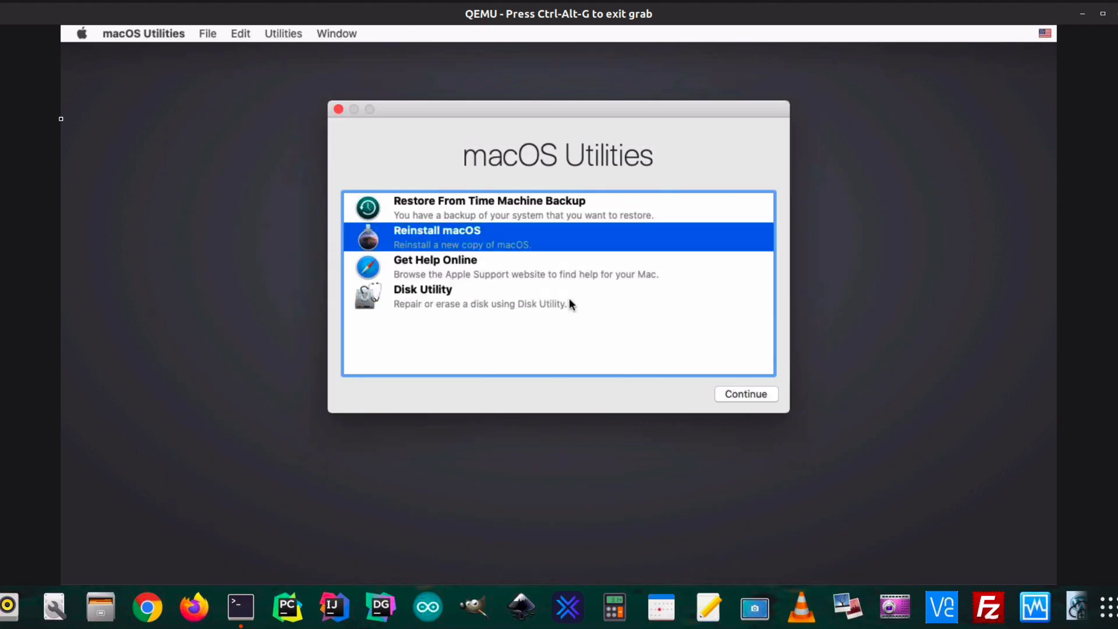
pyautogui.click(726, 396)
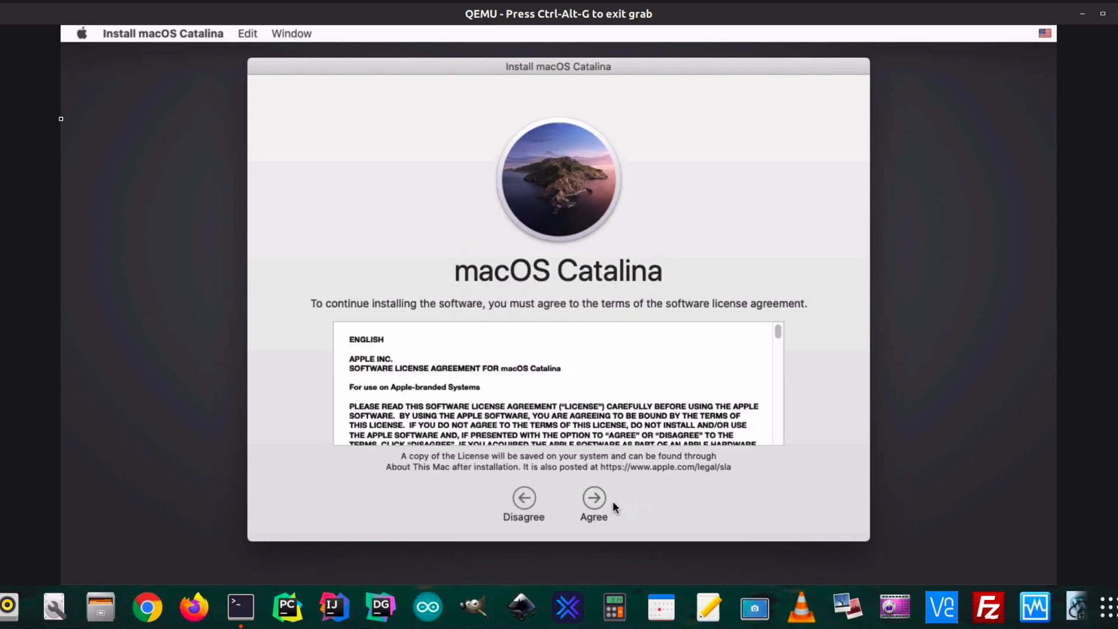
pyautogui.click(595, 498)
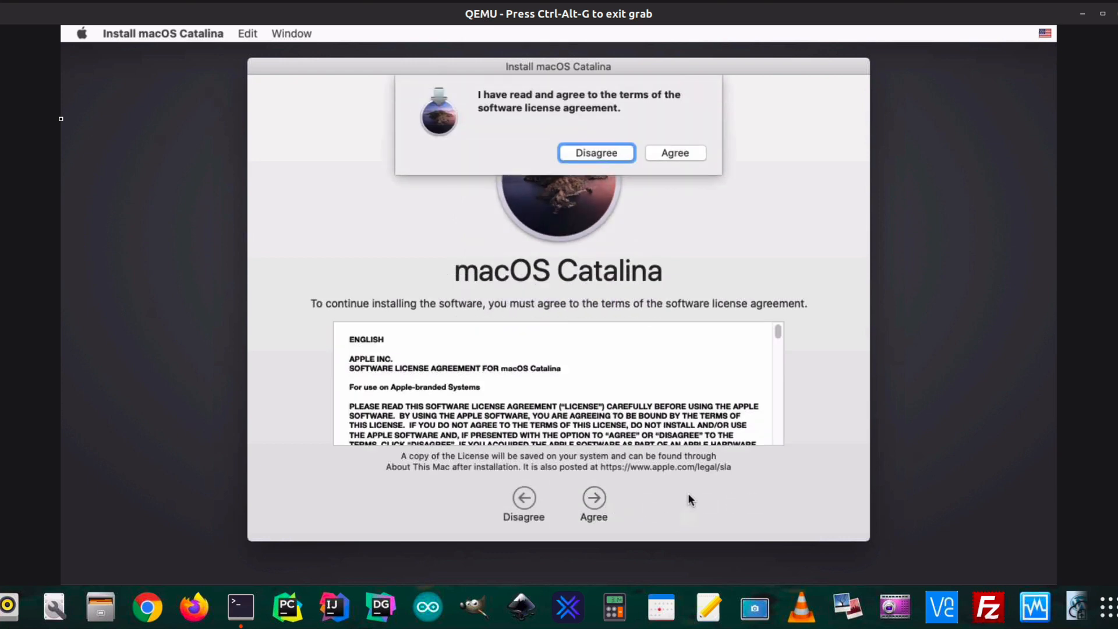
pyautogui.click(683, 151)
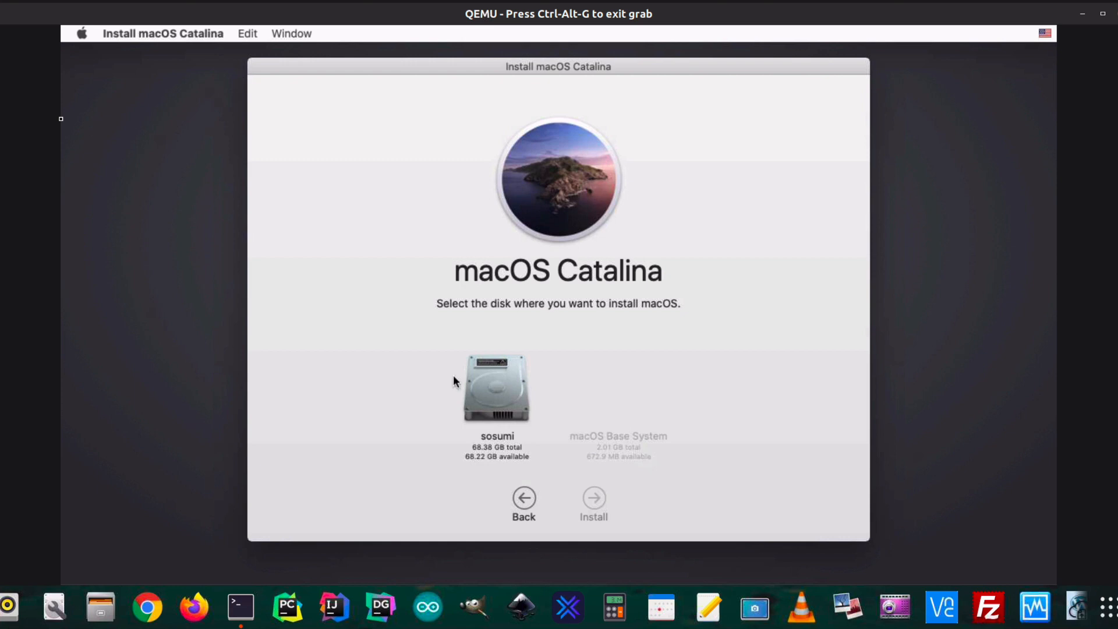
pyautogui.click(470, 386)
pyautogui.click(594, 498)
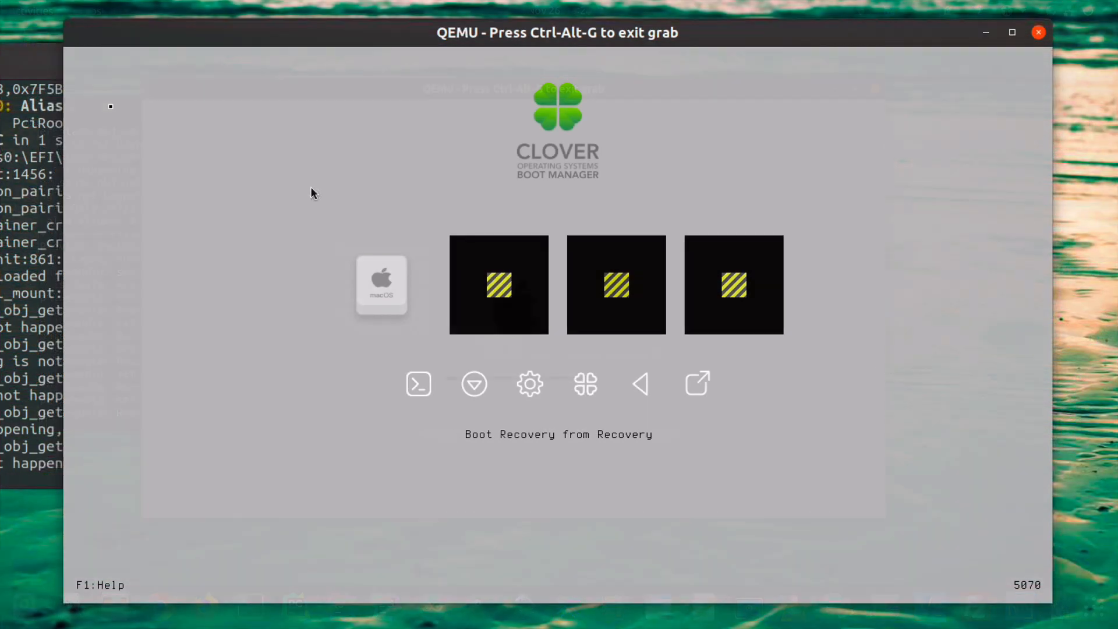
# Choose the Clover boot entry that starts the installed macOS system
pyautogui.press('Left')
pyautogui.press('Left')
pyautogui.press('Right')
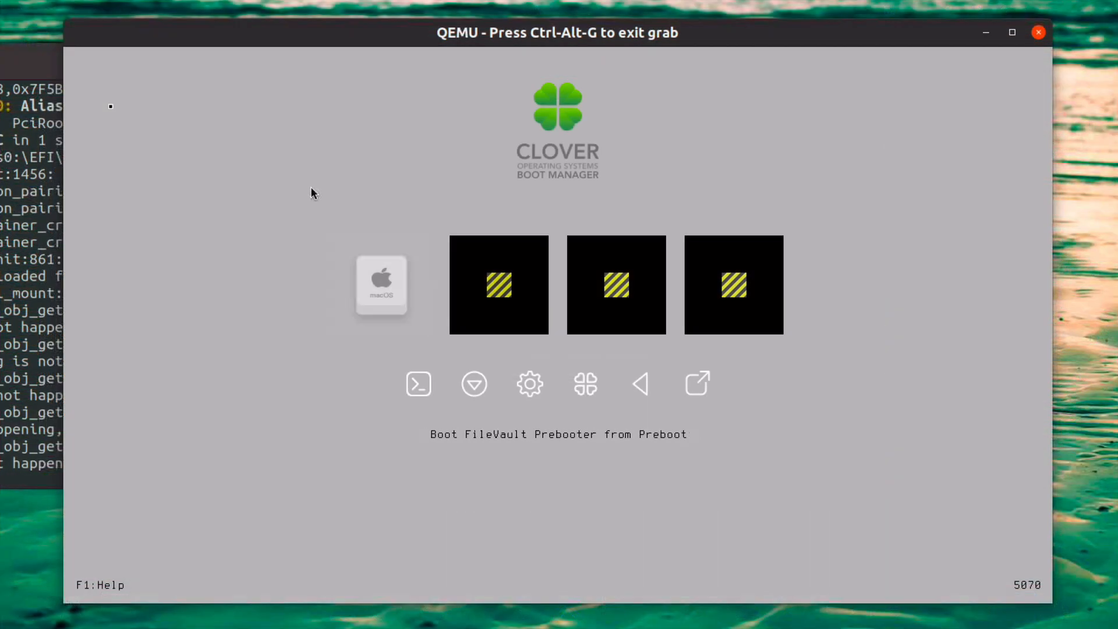
pyautogui.press('Right')
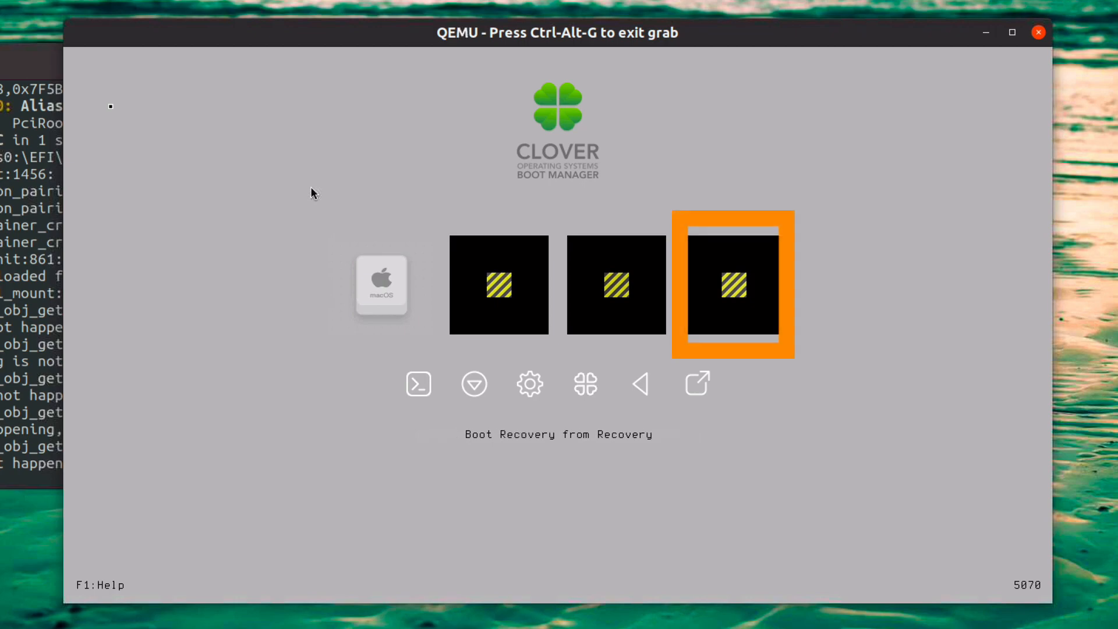
pyautogui.press('Left')
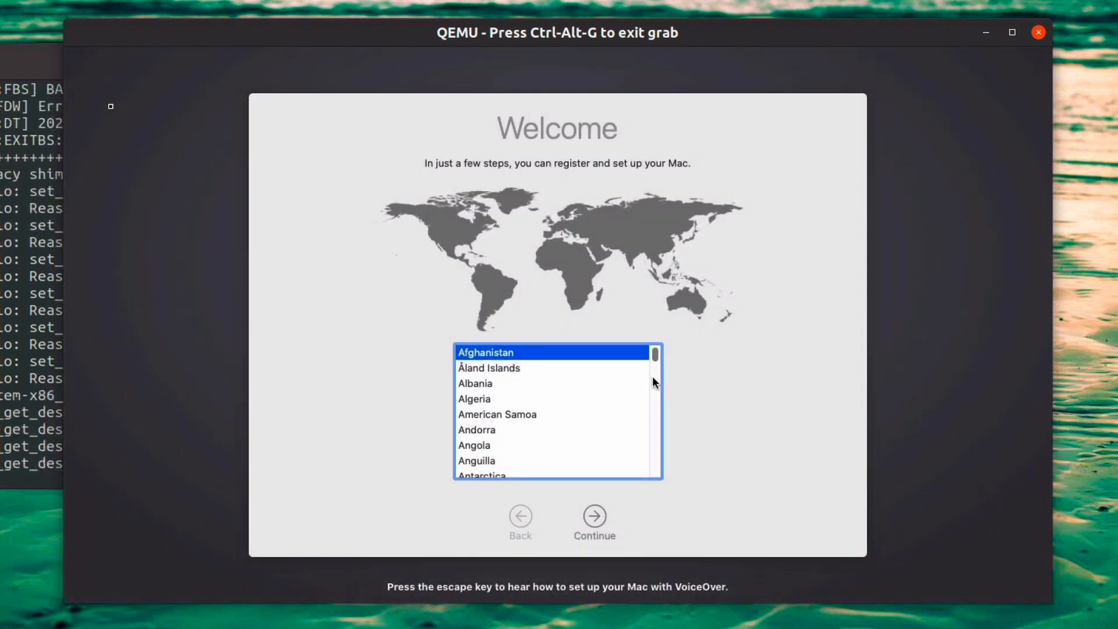
# Choose Canada as the country on the Mac's Welcome page and continue
pyautogui.moveTo(655, 358); pyautogui.dragTo(658, 375)
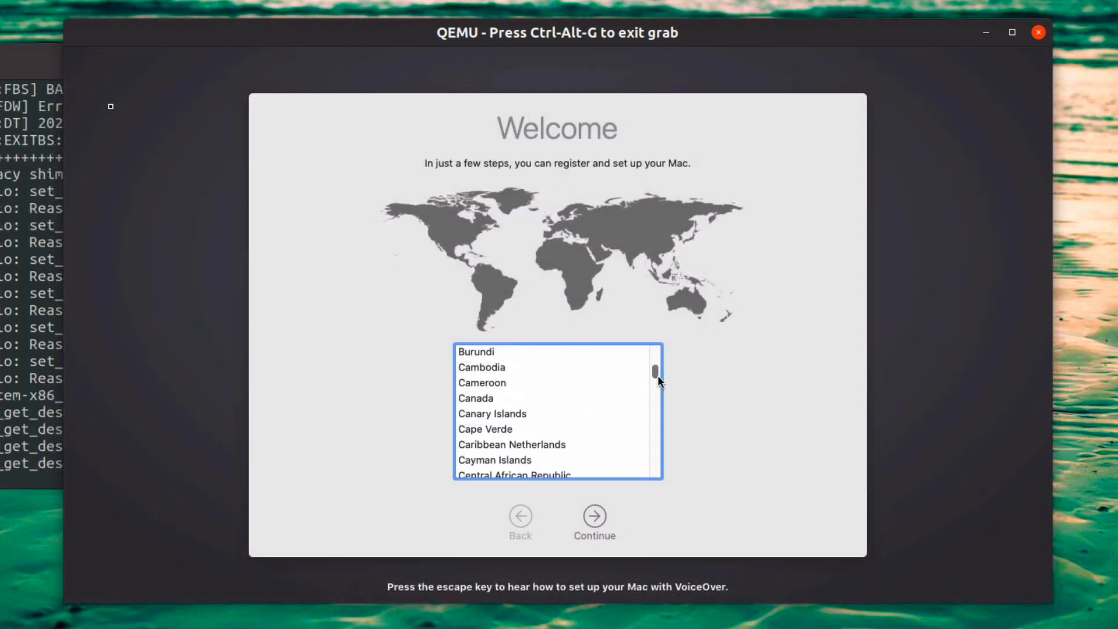
pyautogui.click(530, 399)
pyautogui.press('Return')
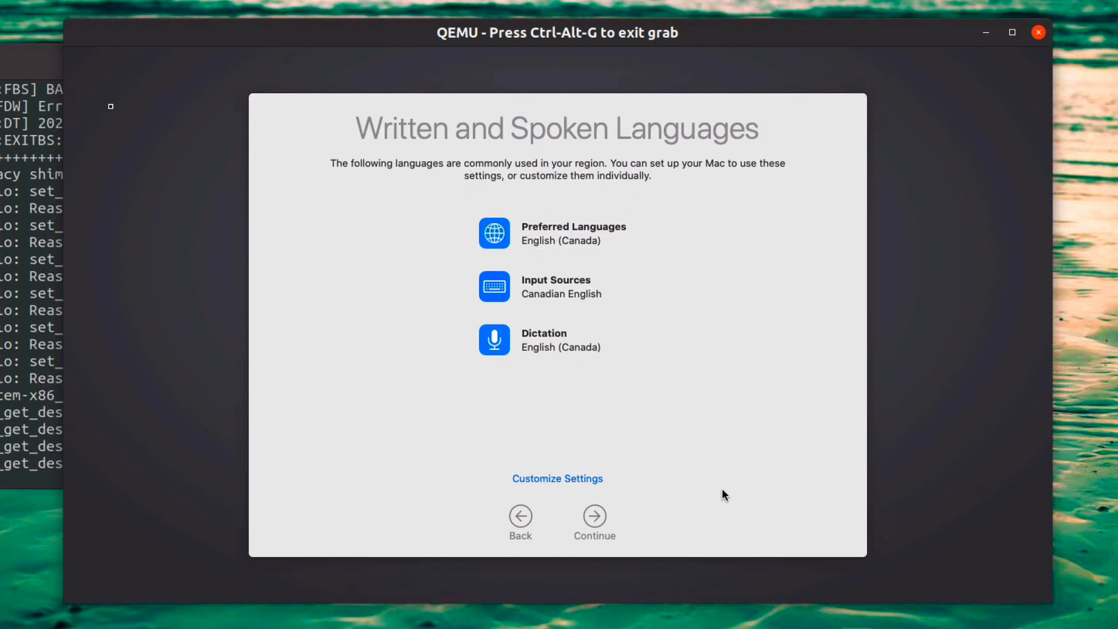
# Accept the suggested Canadian English language settings and continue setup without transferring any information to this Mac
pyautogui.click(595, 516)
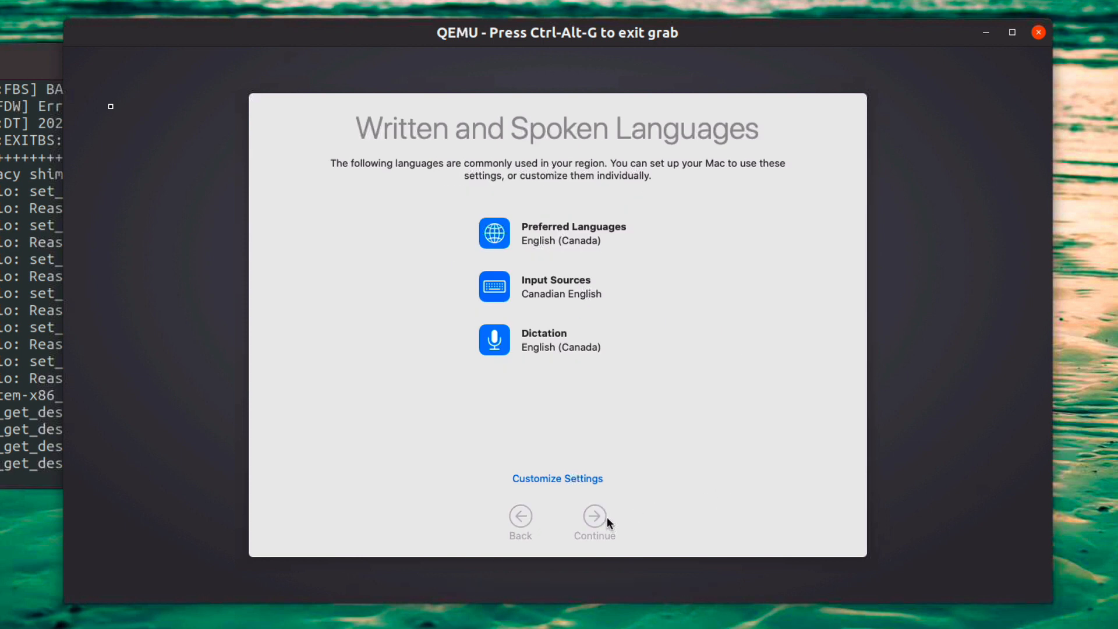
pyautogui.click(597, 517)
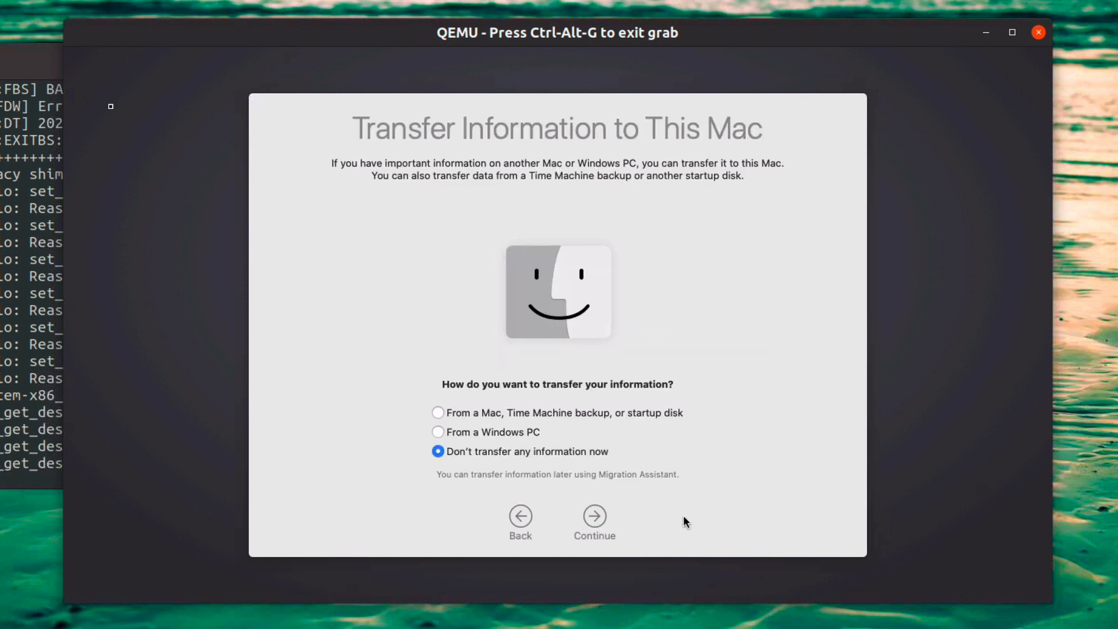
pyautogui.click(603, 522)
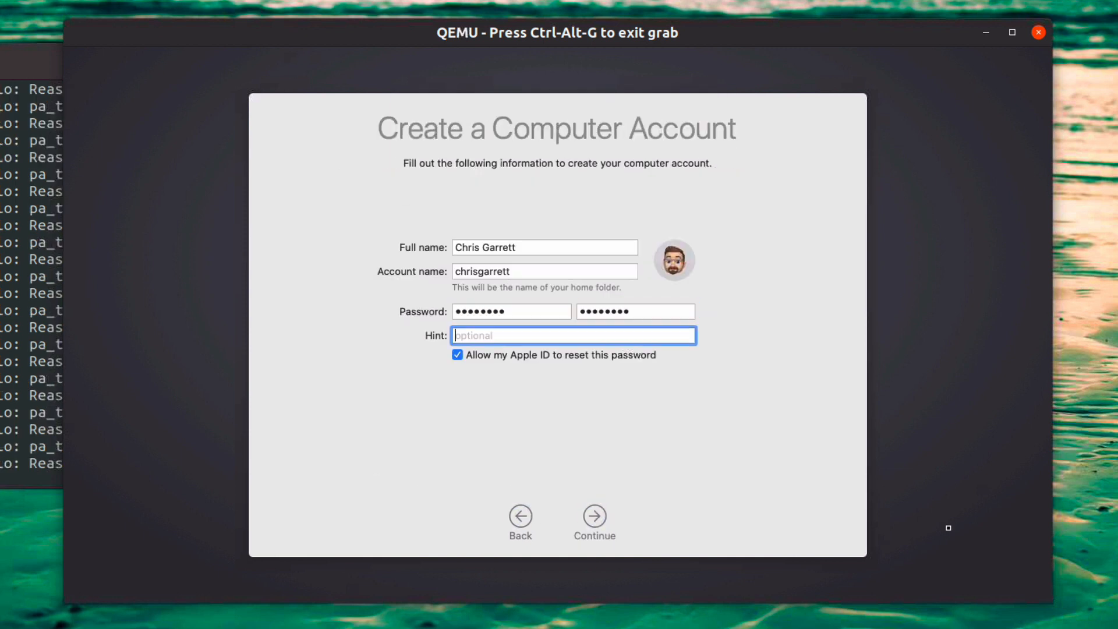
# Submit the computer account details without a hint and keep Documents and Desktop files stored in iCloud Drive
pyautogui.press('Return')
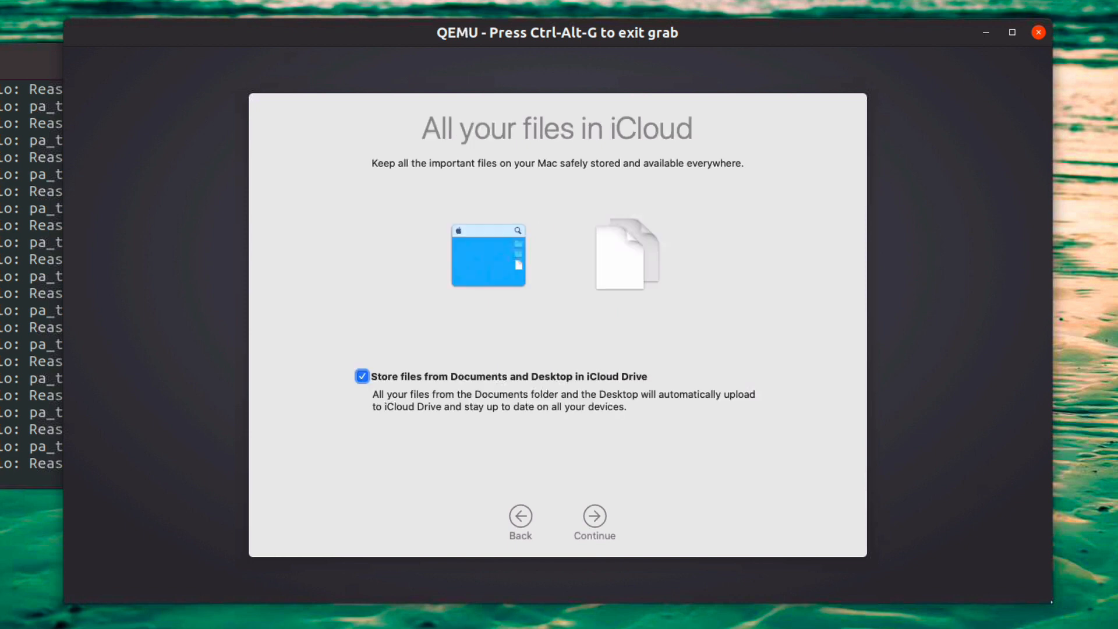
pyautogui.press('Return')
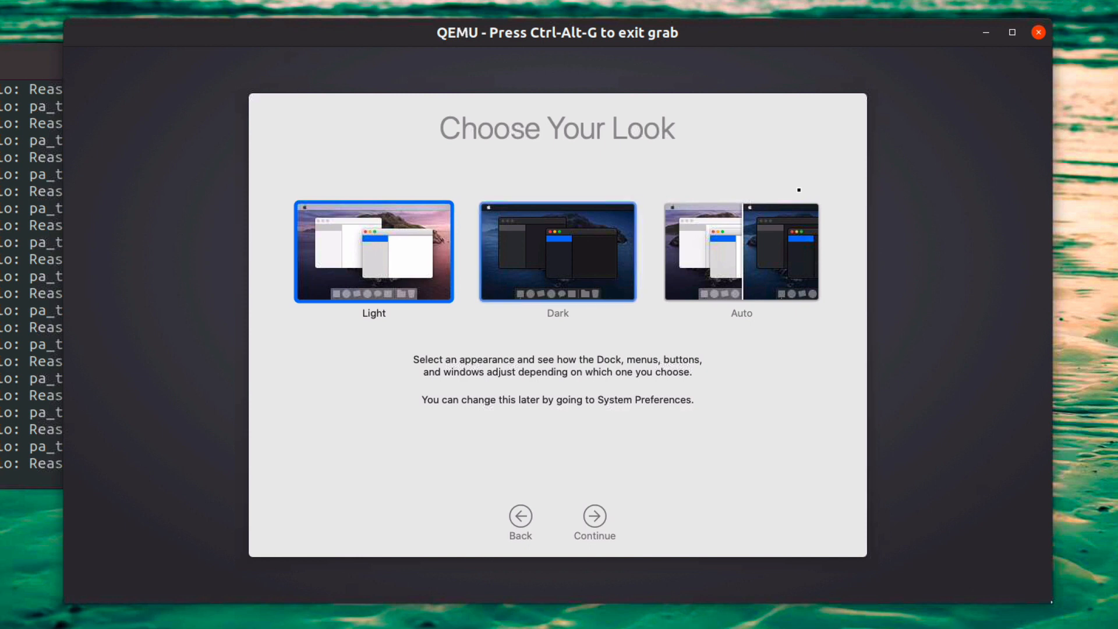
# Set the Mac's appearance to Dark and continue the setup
pyautogui.hotkey('shift', 'Tab')
pyautogui.press('space')
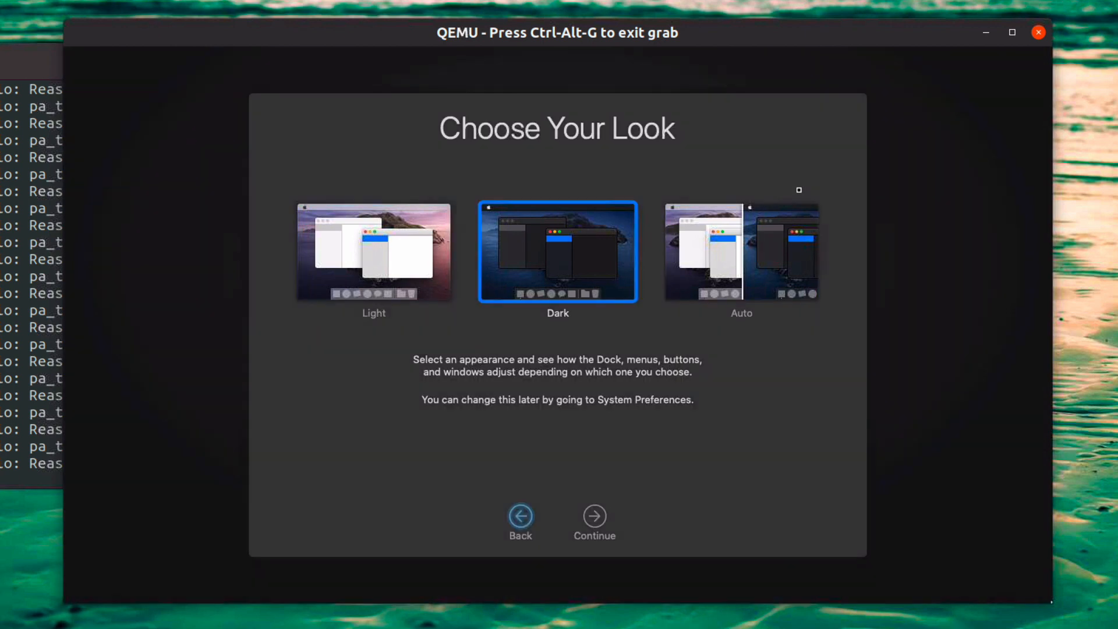
pyautogui.press('Return')
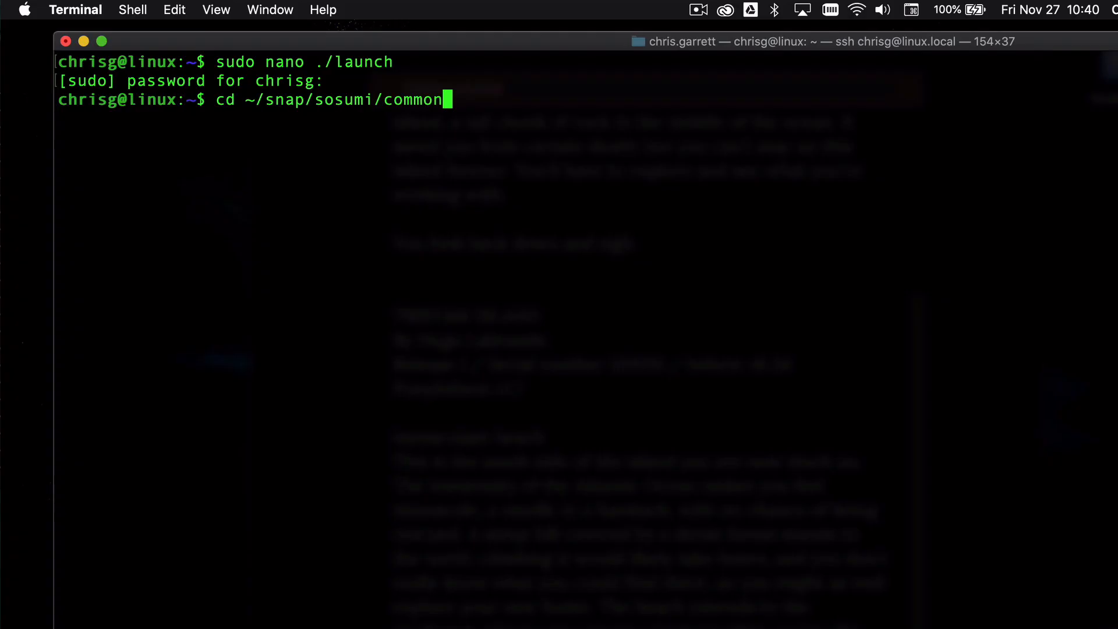
# In the Terminal SSH session, change to the ~/snap/sosumi/common directory and recall an earlier command
pyautogui.press('Return')
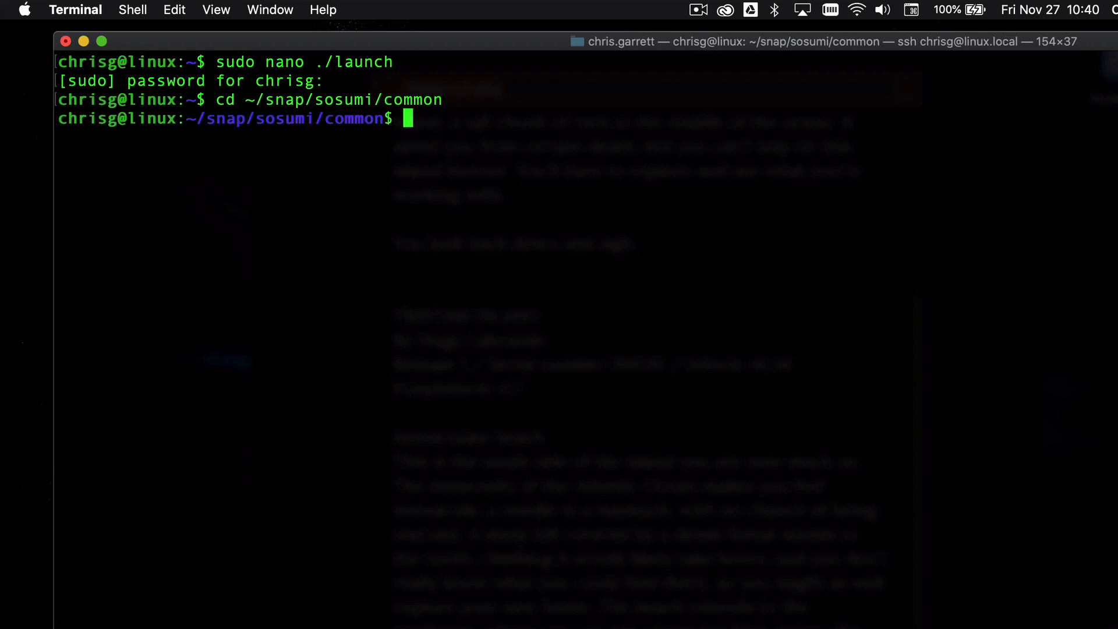
pyautogui.press('Up')
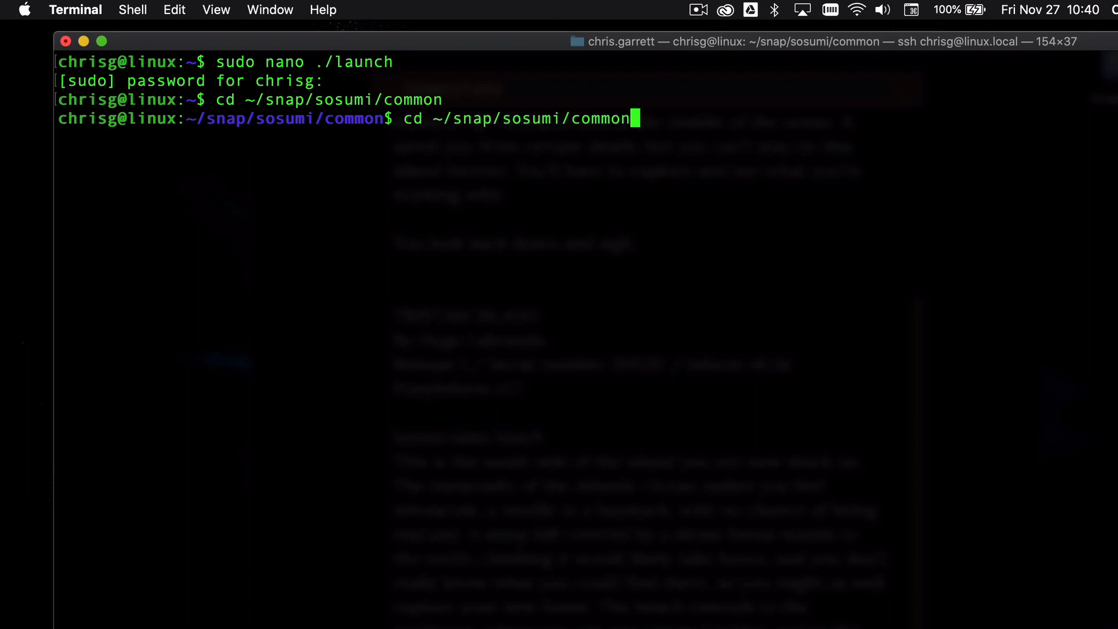
pyautogui.press('Up')
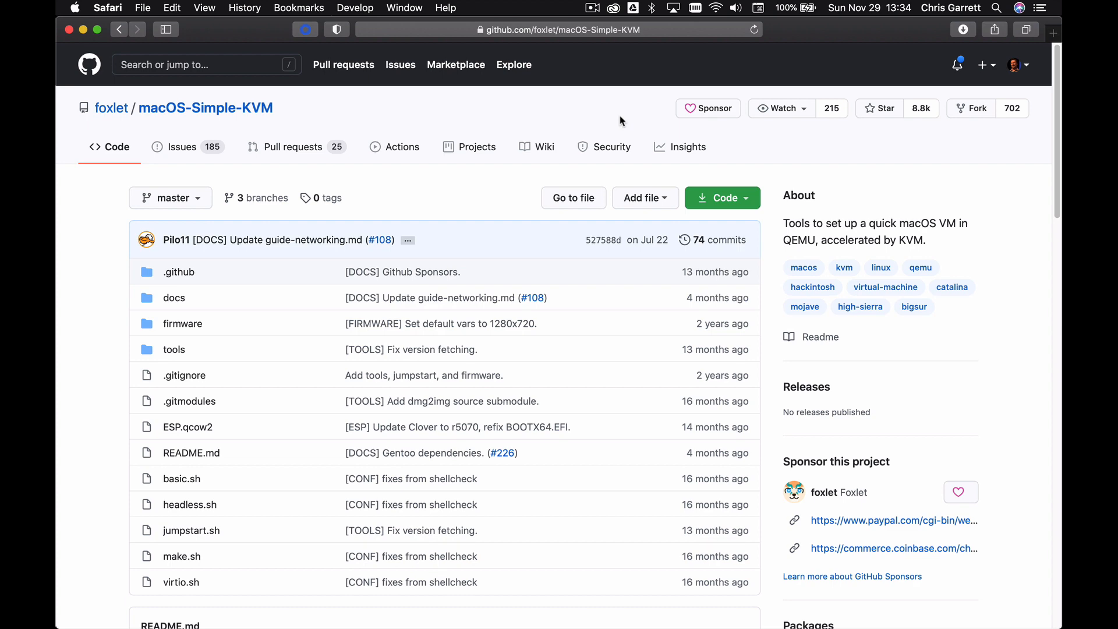
# Switch to Safari and, with the page enlarged, examine the macOS-Simple-KVM repository's file list and README introduction through Getting Started
pyautogui.press('super+equal')
pyautogui.press('super+equal')
pyautogui.press('super+equal')
pyautogui.press('super+equal')
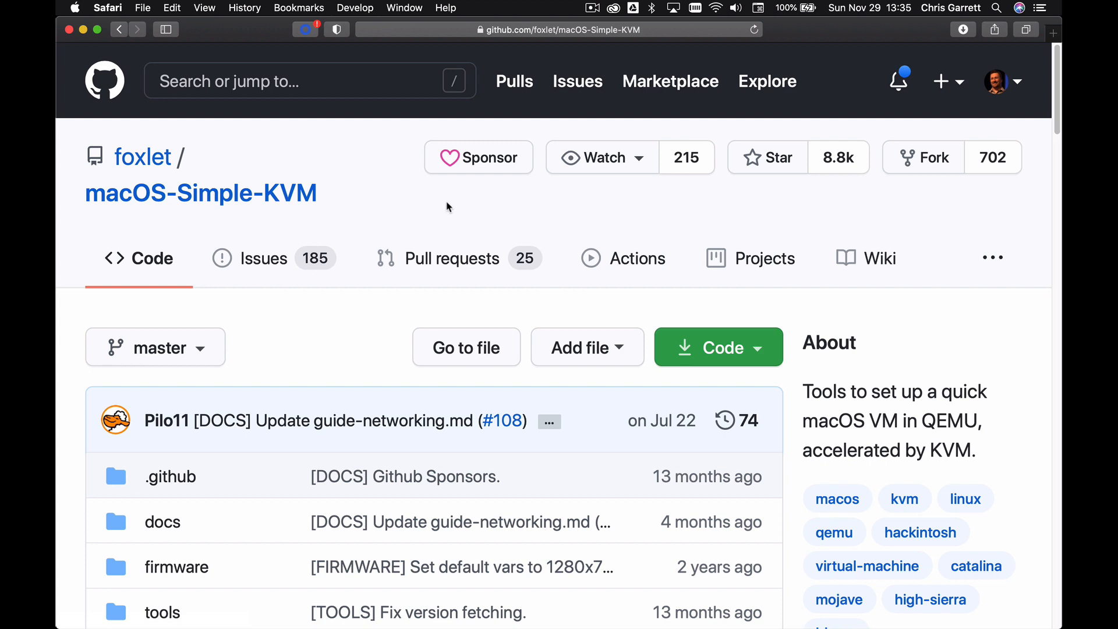
pyautogui.scroll(-3, 448, 207)
pyautogui.scroll(2, 447, 197)
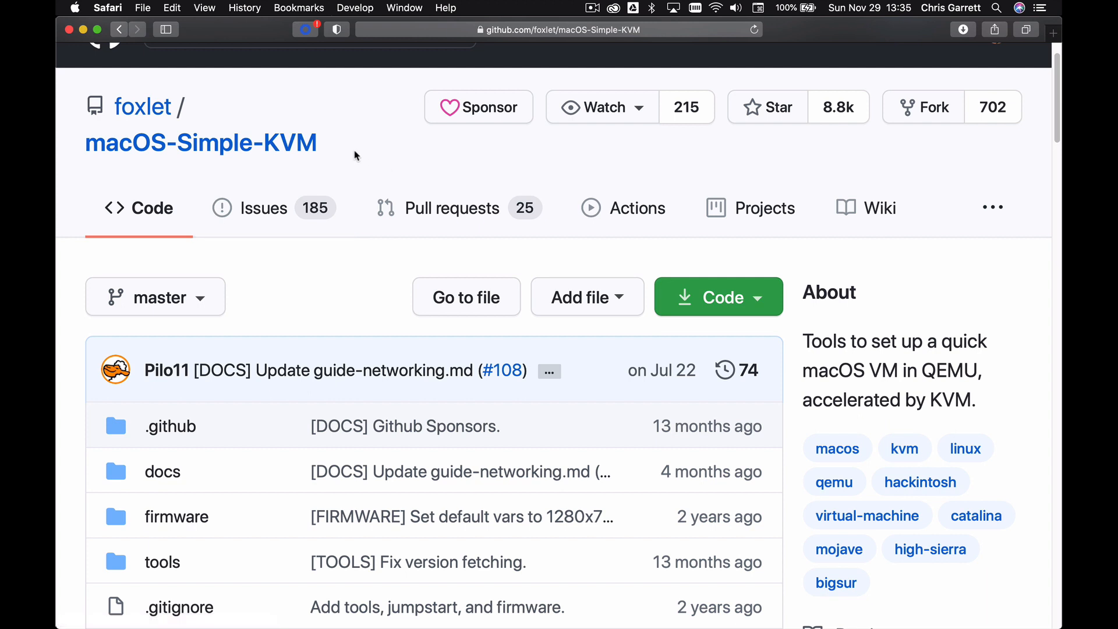
pyautogui.scroll(-10, 326, 166)
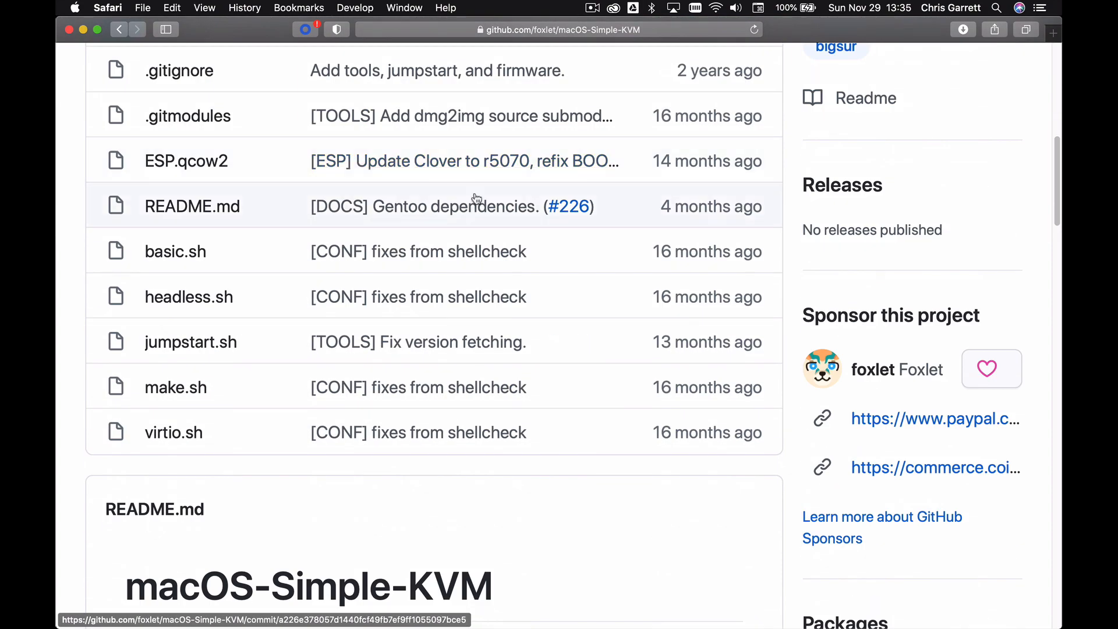
pyautogui.scroll(-7, 611, 275)
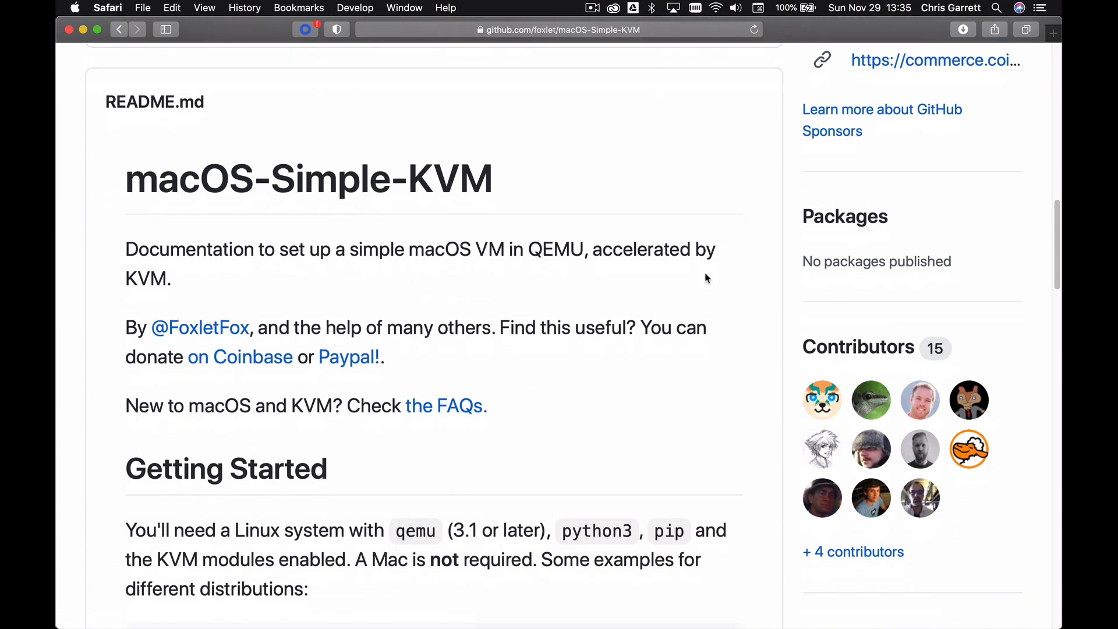
pyautogui.scroll(-1, 704, 279)
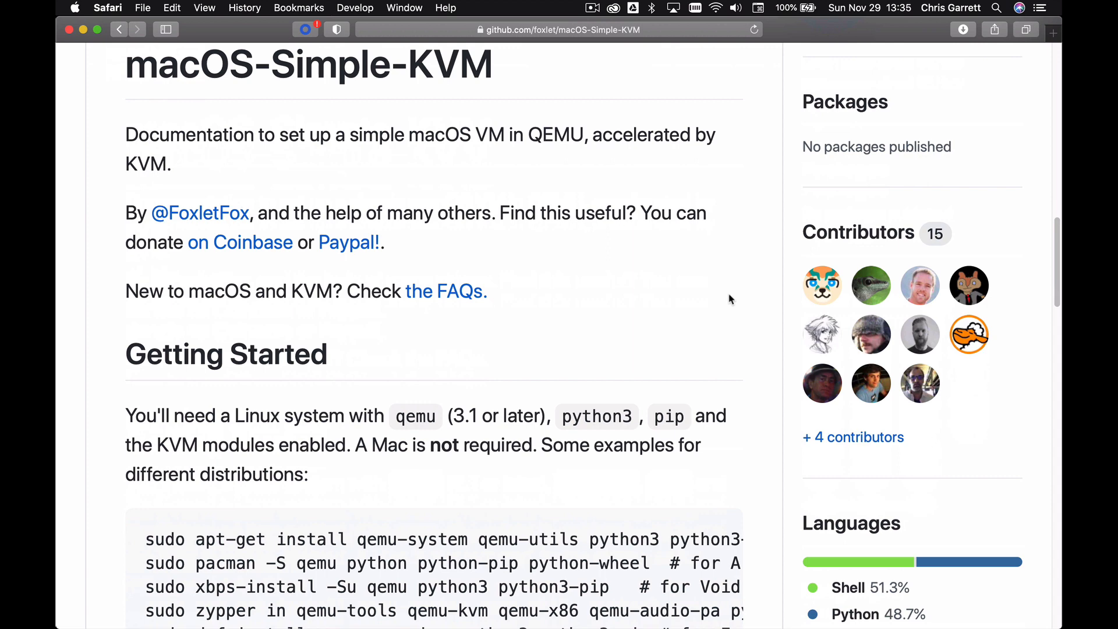
# Read the macOS-Simple-KVM README's setup instructions from the distribution package commands through Steps 1, 2, 2a, 2b and 3
pyautogui.scroll(-3, 730, 291)
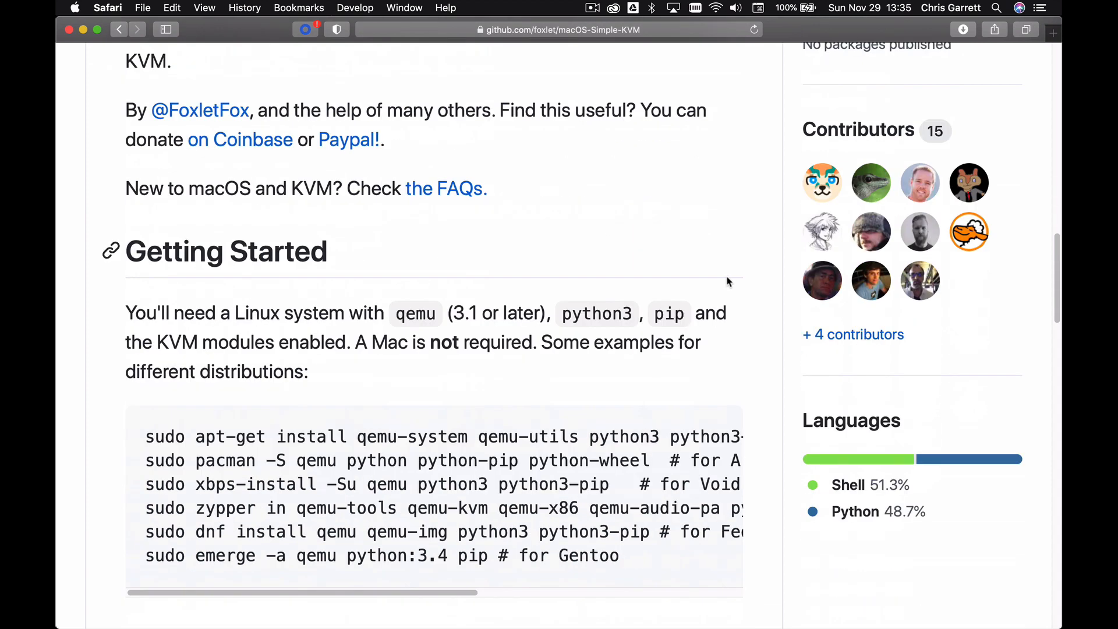
pyautogui.scroll(-1, 715, 259)
pyautogui.scroll(-10, 688, 236)
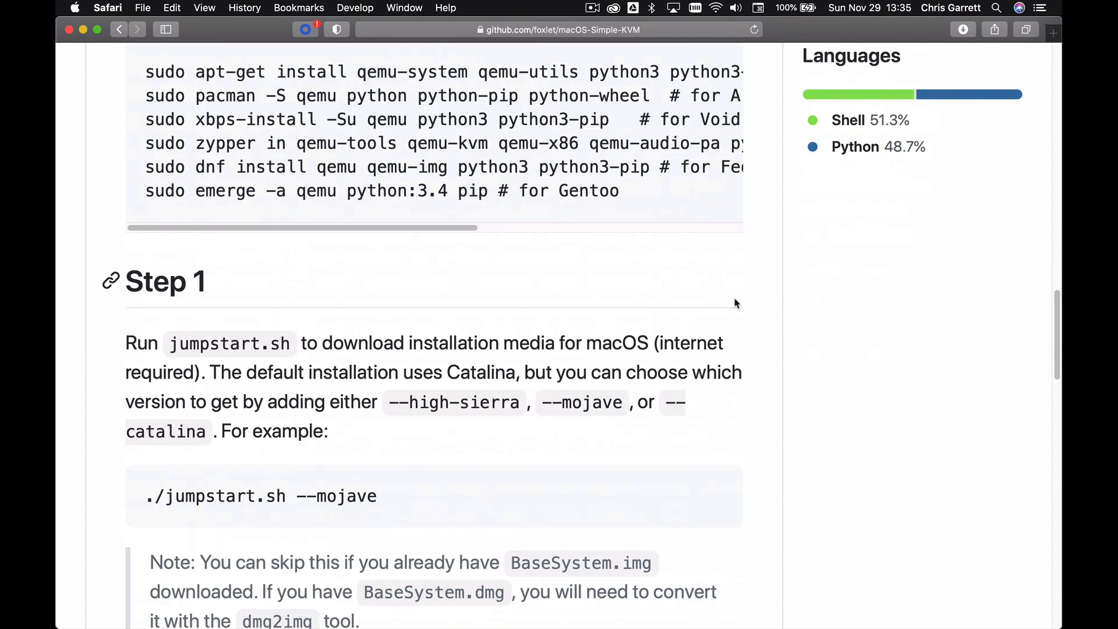
pyautogui.scroll(-4, 721, 285)
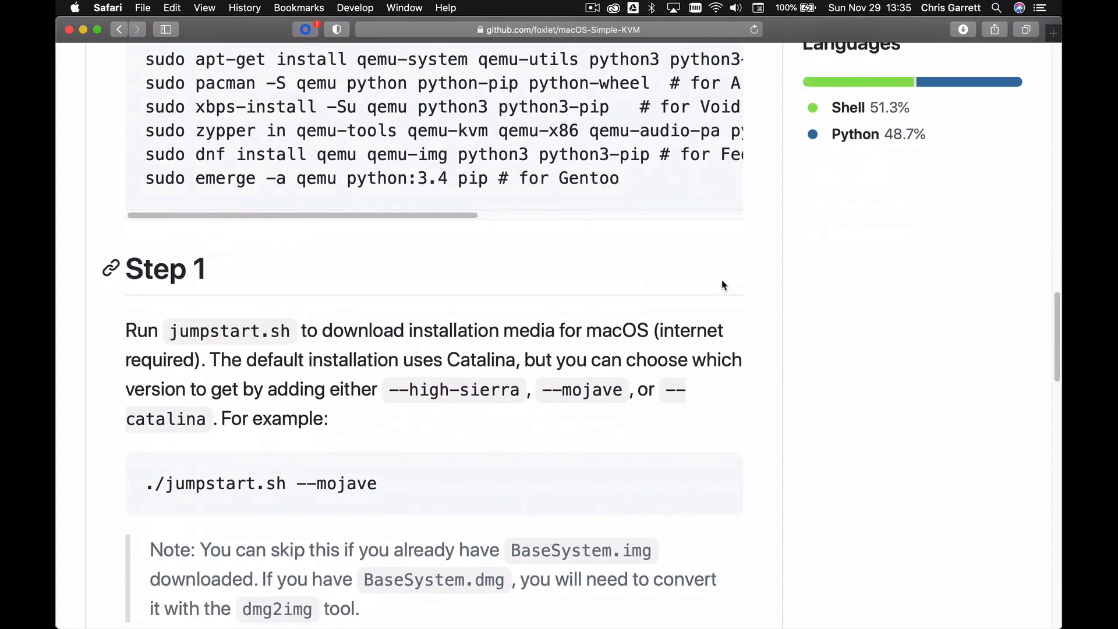
pyautogui.scroll(-11, 729, 281)
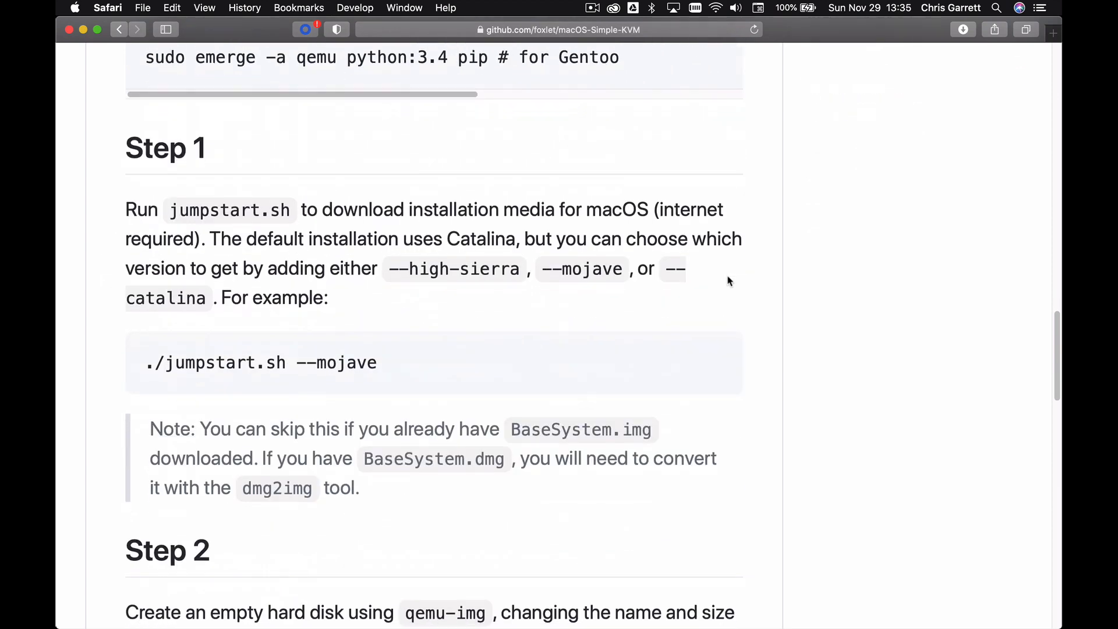
pyautogui.scroll(-6, 730, 280)
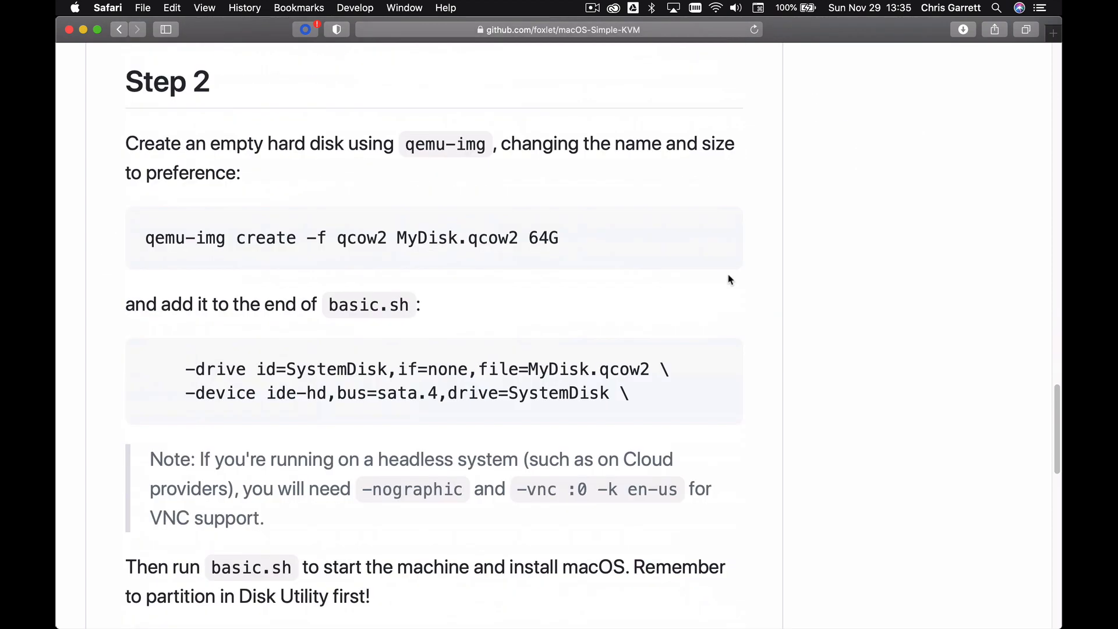
pyautogui.scroll(-1, 728, 273)
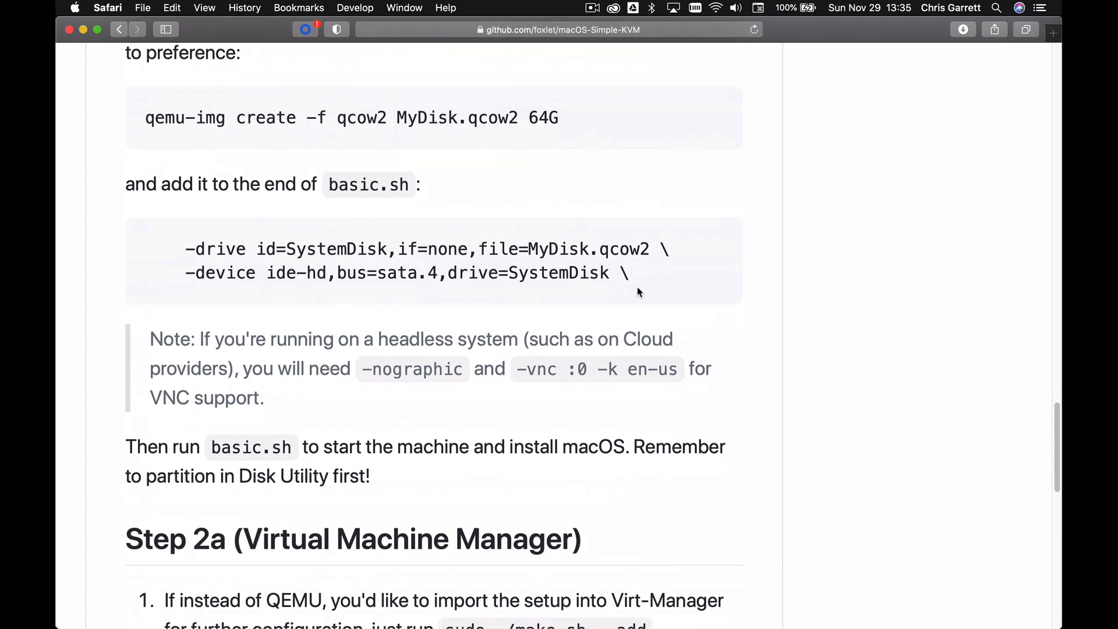
pyautogui.scroll(-3, 727, 297)
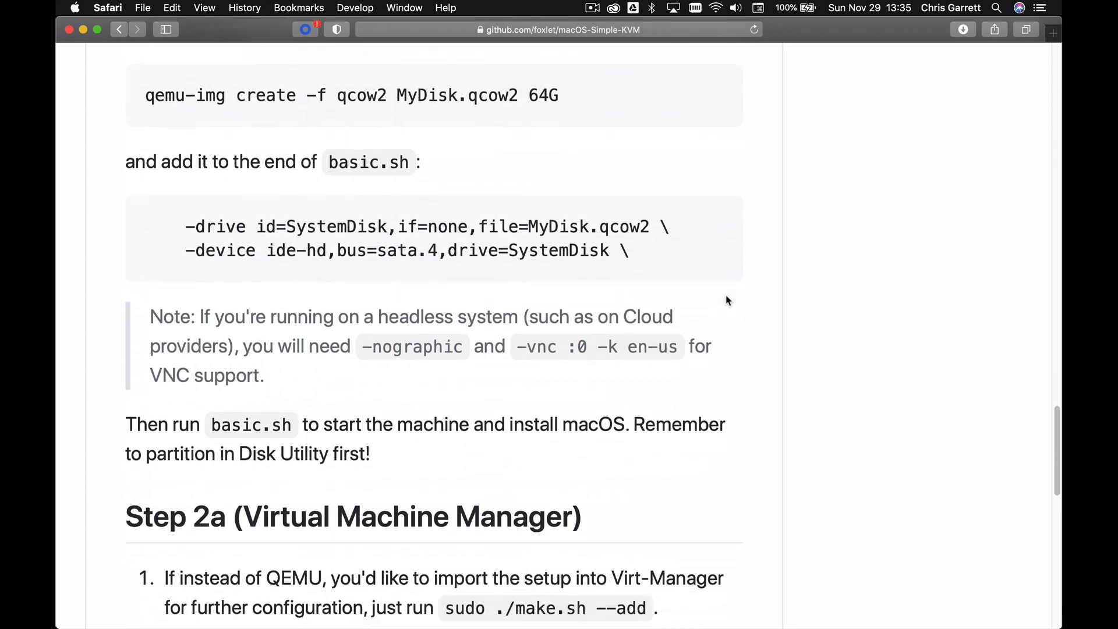
pyautogui.scroll(-8, 737, 295)
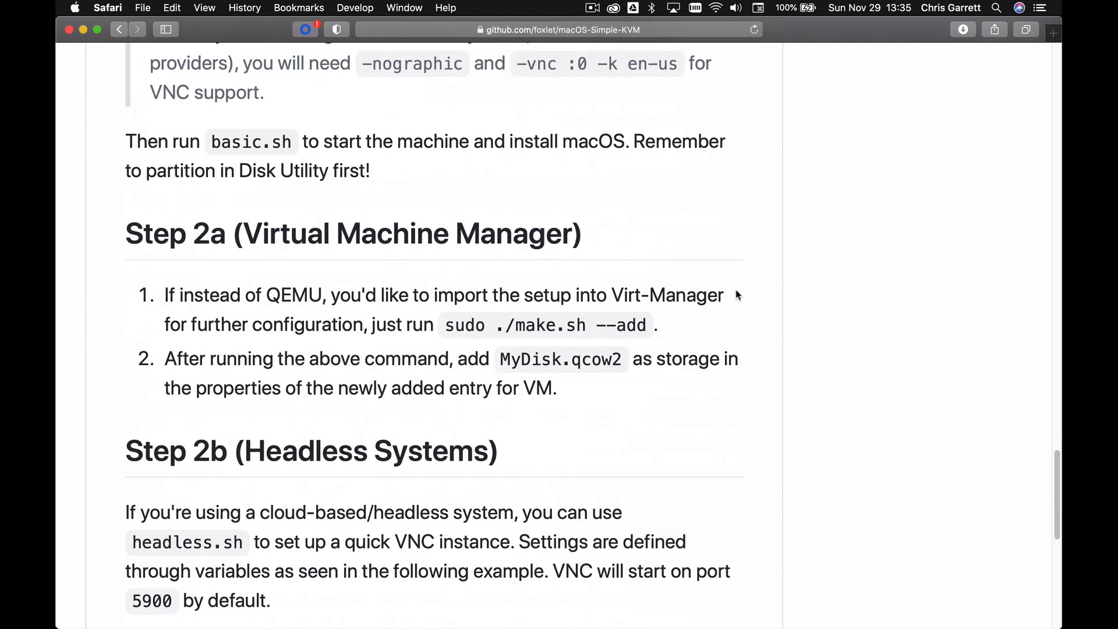
pyautogui.scroll(-7, 737, 295)
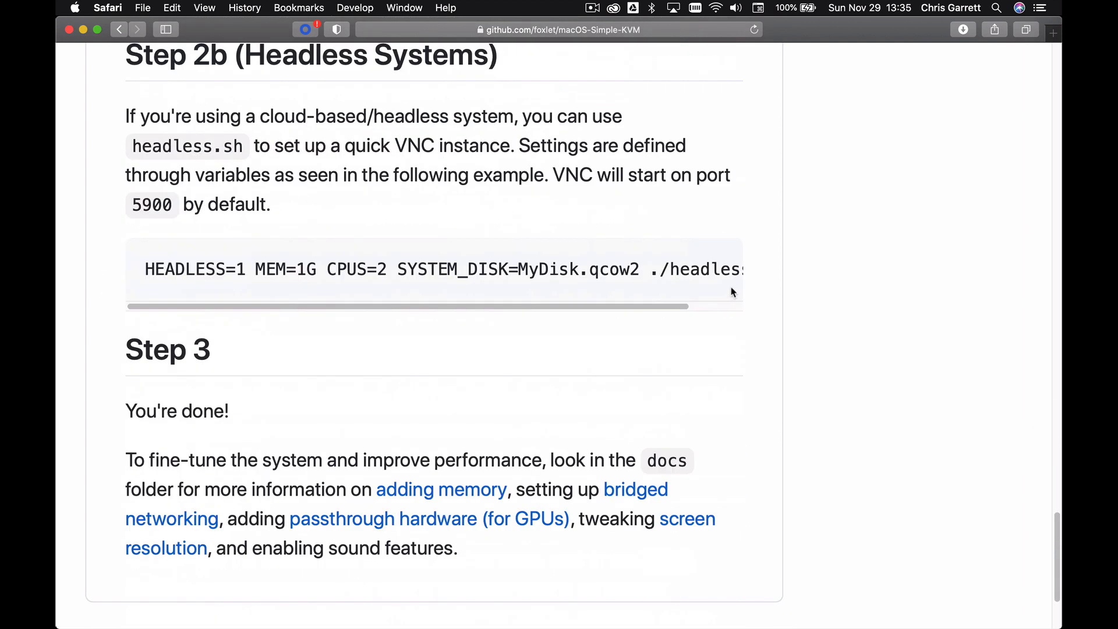
pyautogui.scroll(-1, 737, 295)
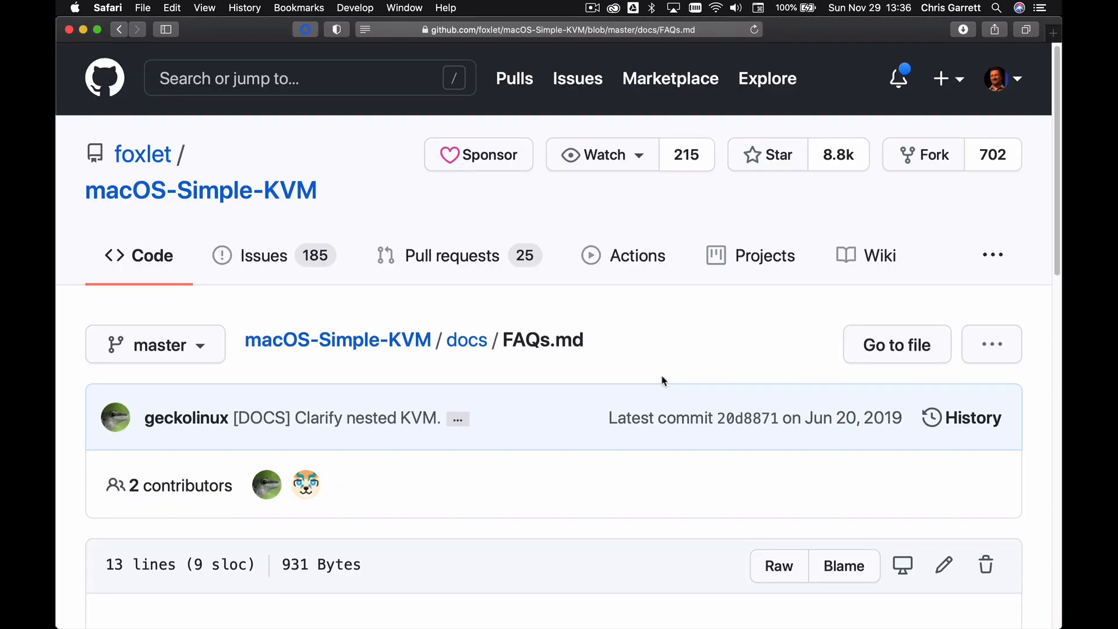
# Examine the repository's FAQs.md document for CPU requirements, disk space needs and cloud provider support
pyautogui.scroll(-10, 661, 379)
pyautogui.scroll(-3, 815, 404)
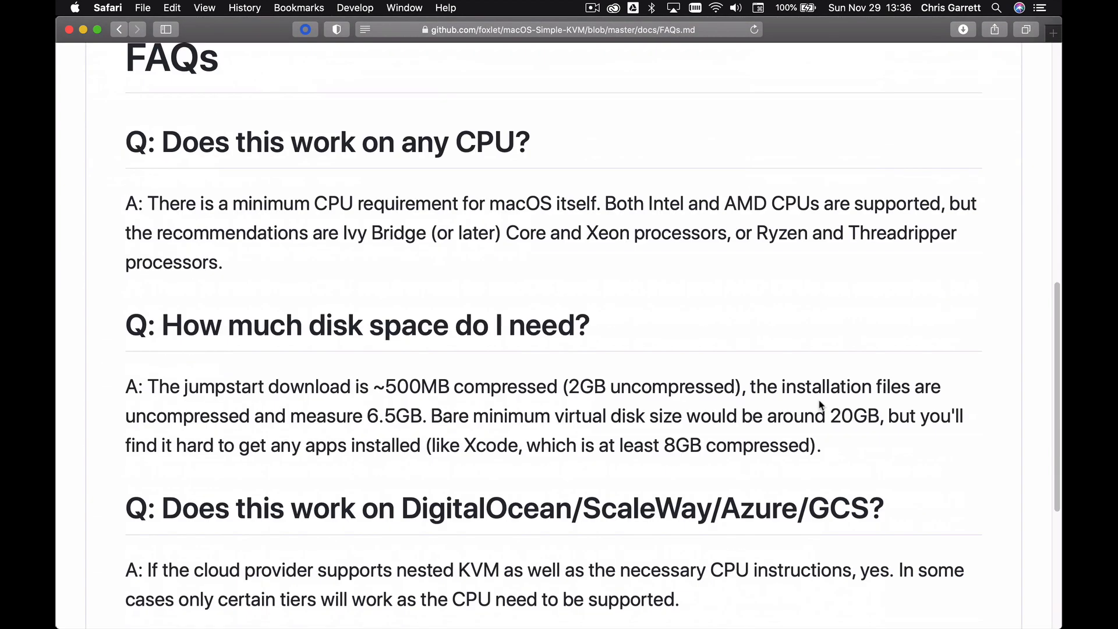
pyautogui.scroll(-6, 821, 405)
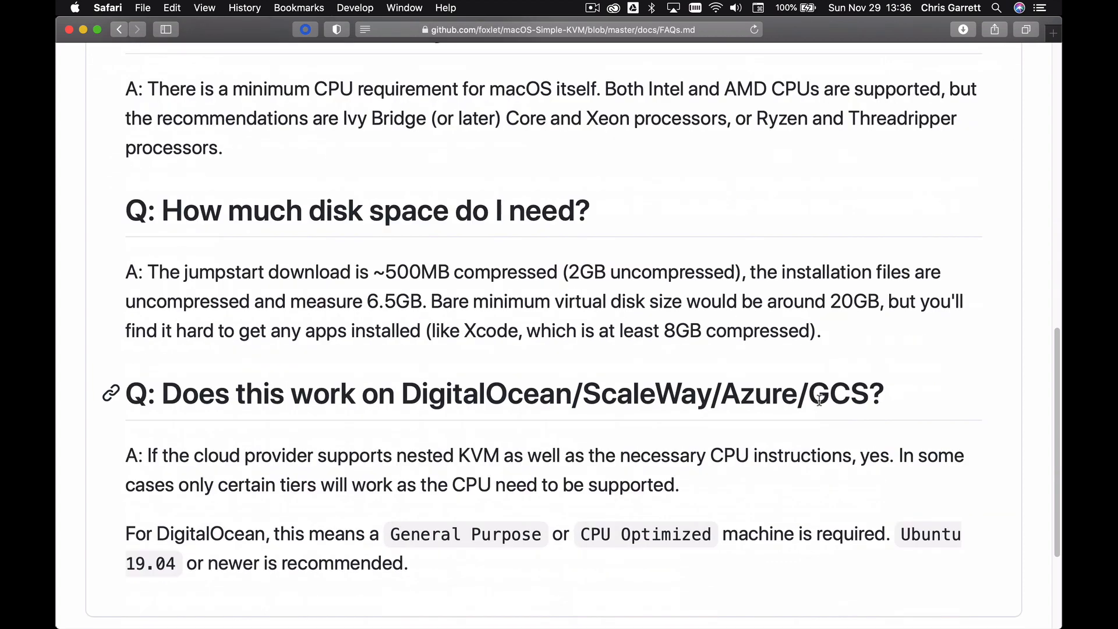